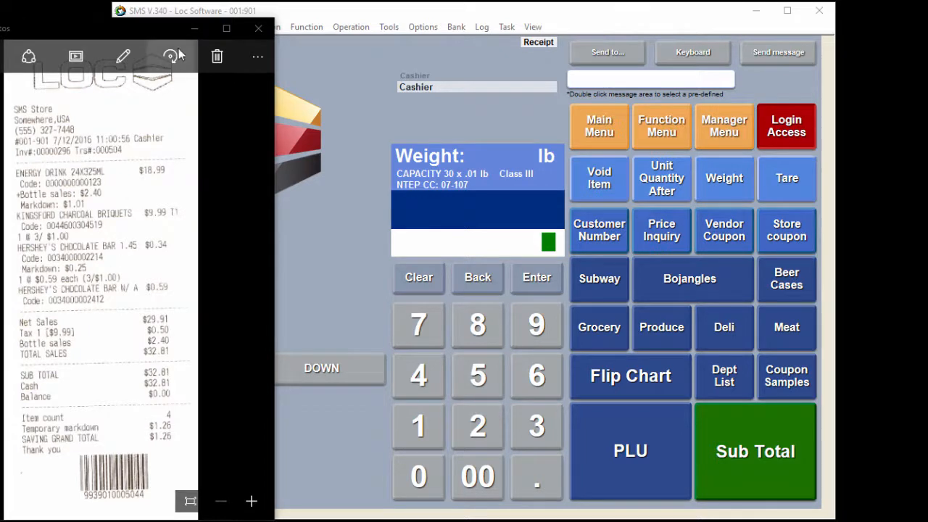
Refund the KINGSFORD CHARCOAL BRIQUETS 16.6LB from the original receipt and pay the refund out as a refund voucher.
click(194, 31)
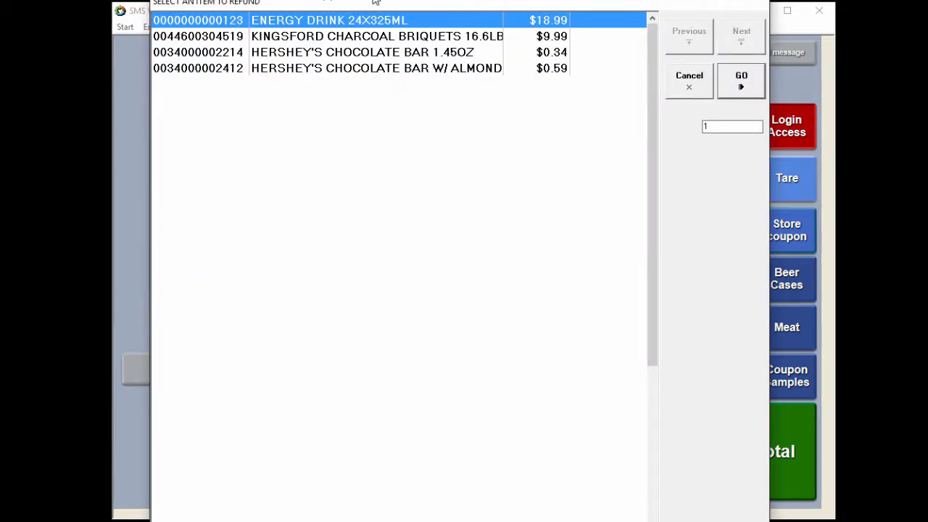
drag(373, 2, 361, 35)
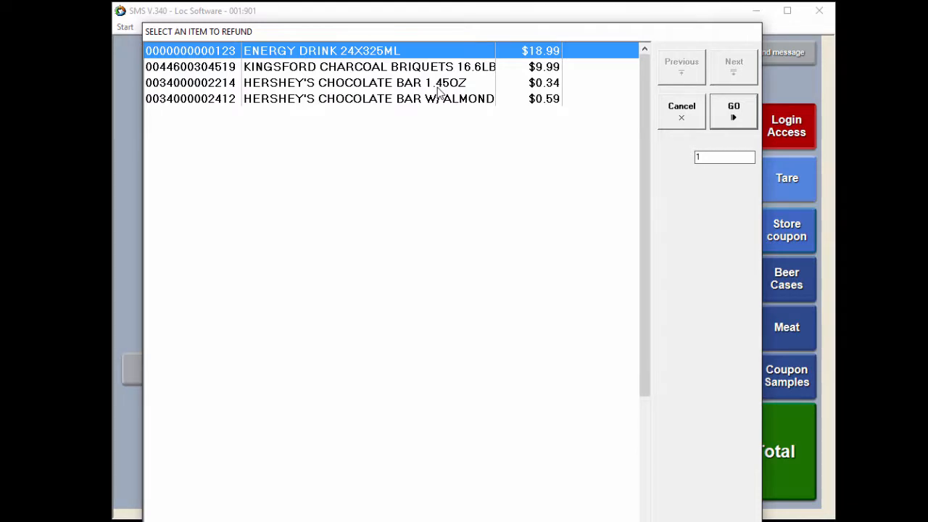
click(378, 70)
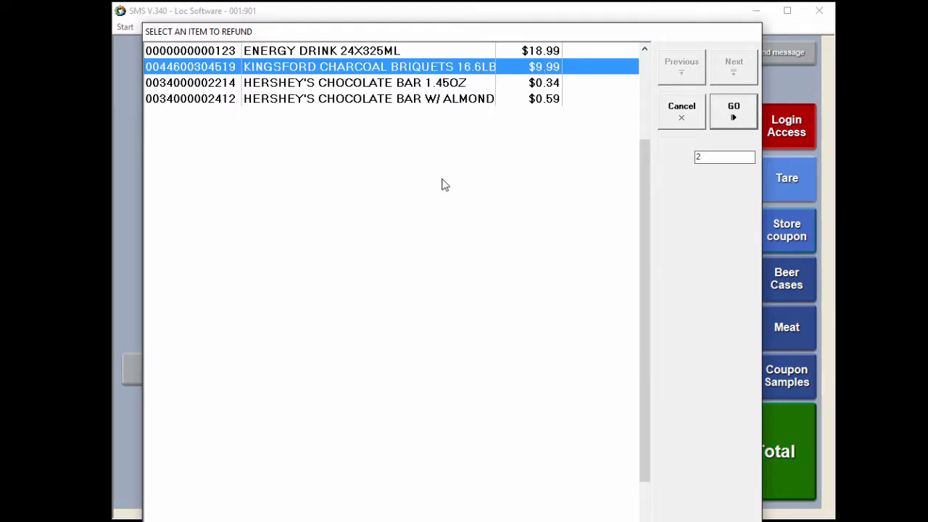
click(729, 115)
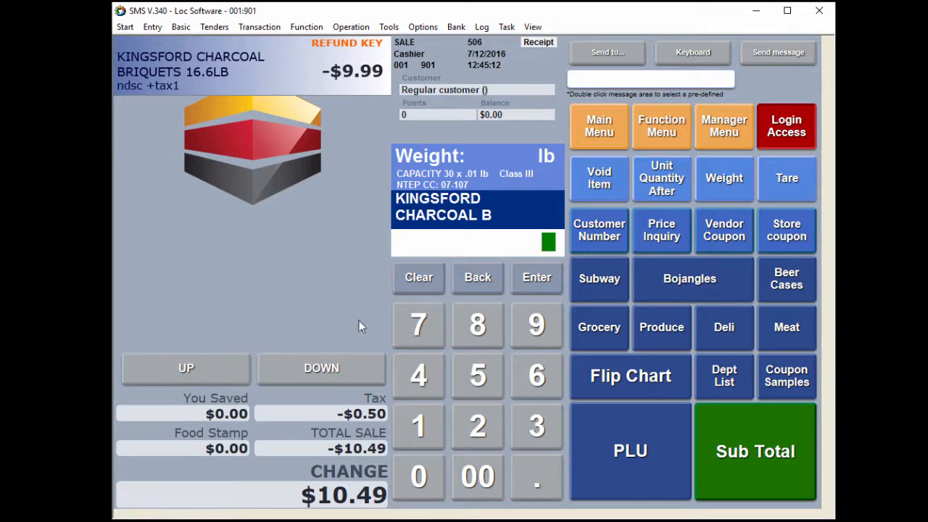
click(718, 448)
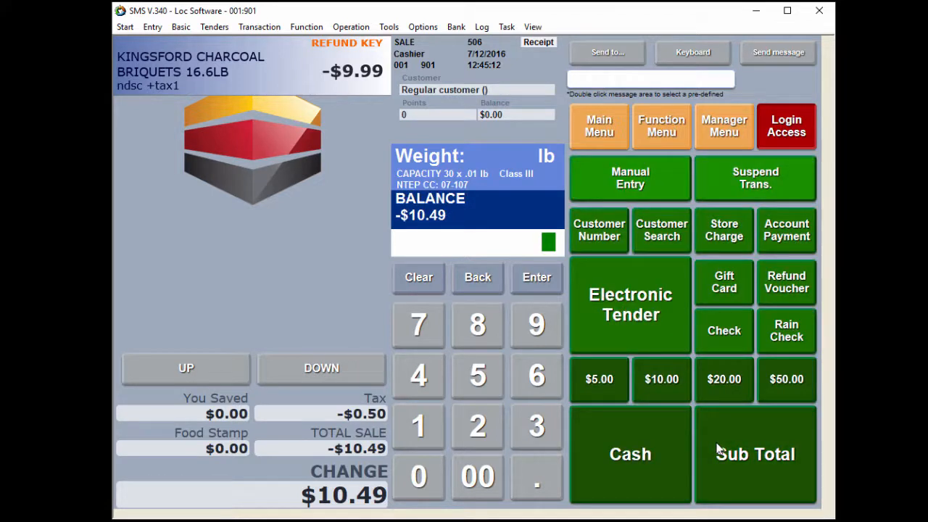
click(782, 283)
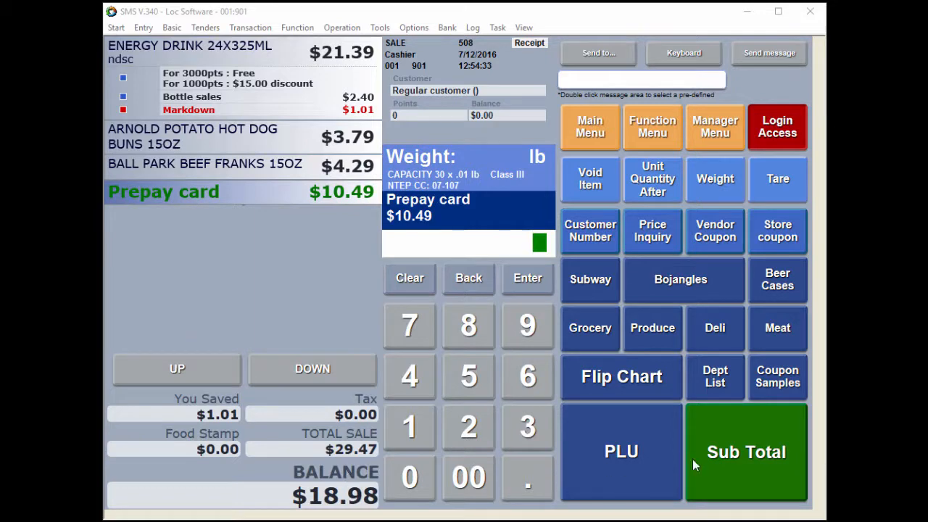
Subtotal the sale, pay the balance left after the prepay card in cash, and review the receipt.
click(720, 462)
click(622, 462)
drag(750, 42, 468, 53)
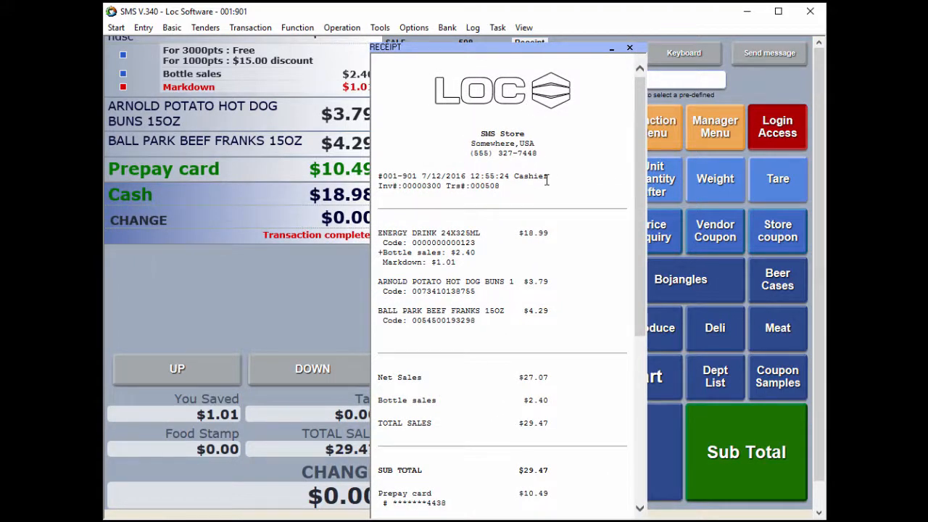
scroll(592, 228, down, 2)
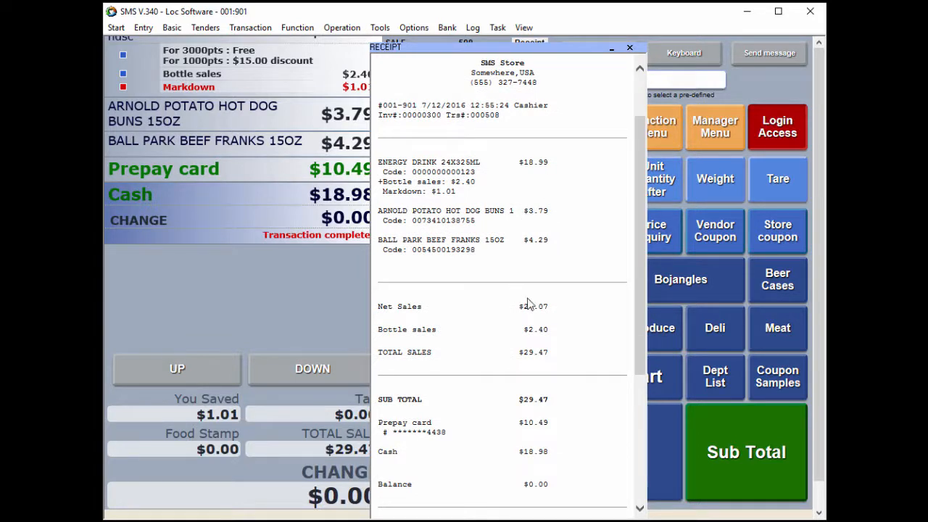
scroll(589, 340, down, 2)
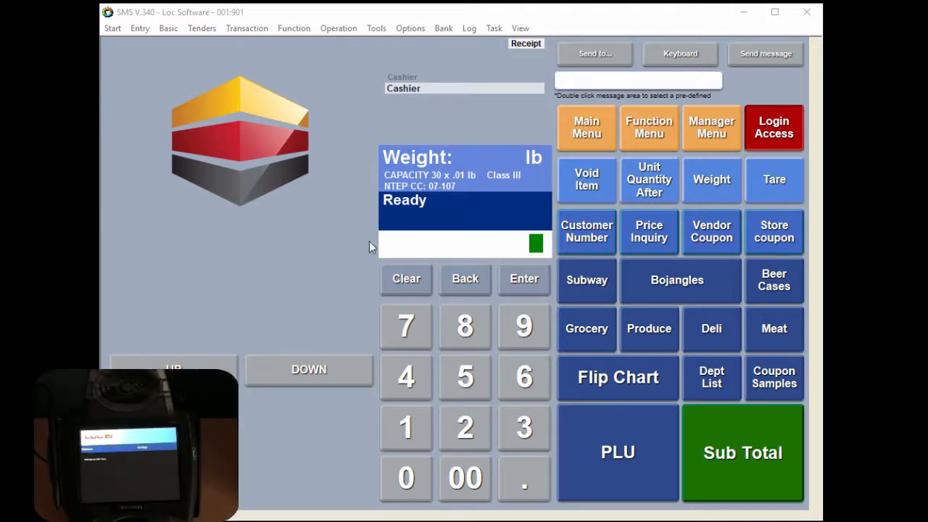
Load a new gift card with a prepay activation of $25.00.
click(647, 136)
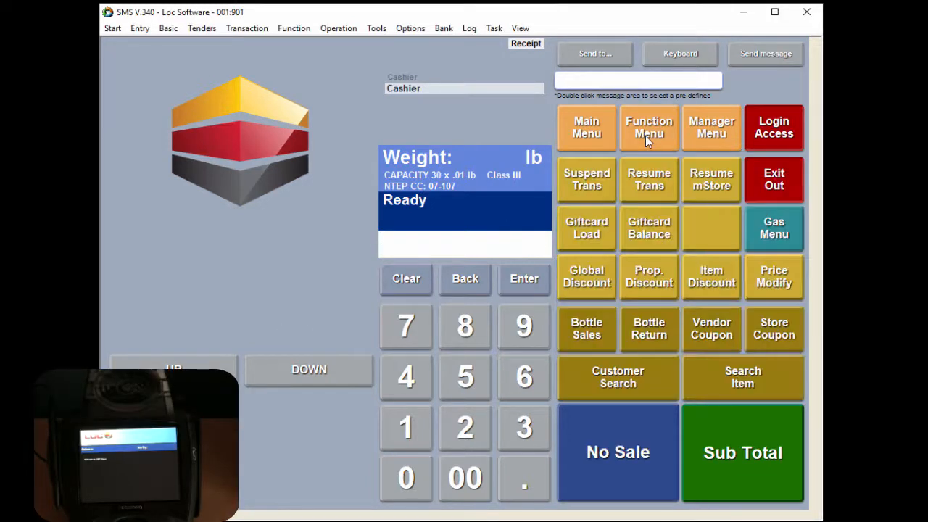
click(598, 231)
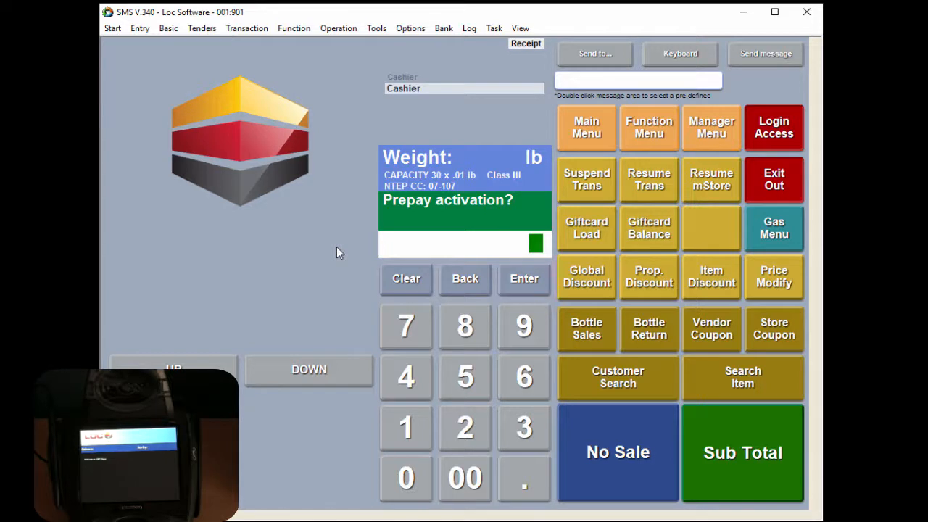
text(25.00)
key(Return)
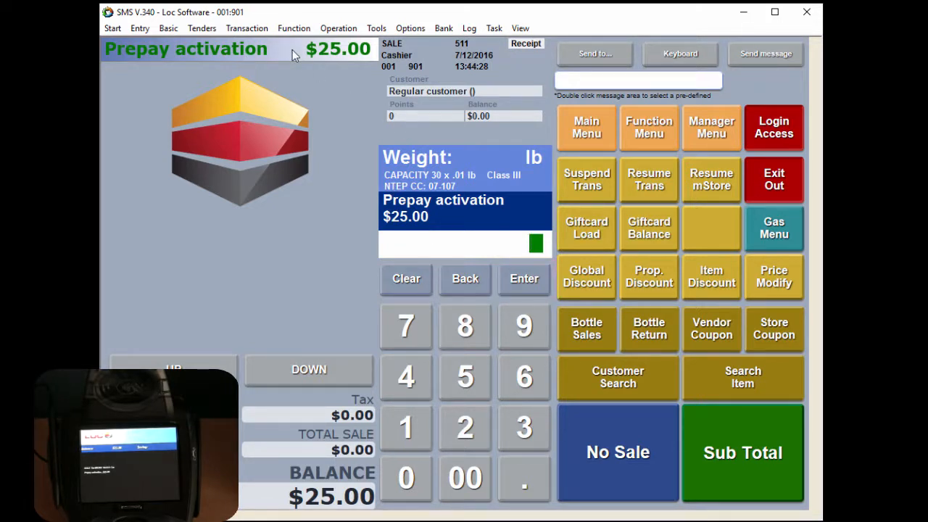
Subtotal the prepay activation, pay for it in cash, and review the receipt down to the card details.
click(762, 453)
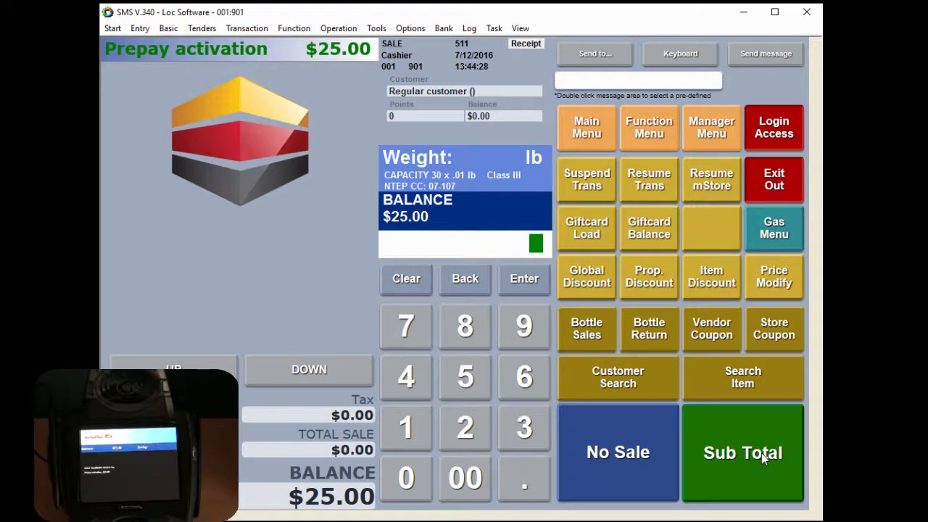
click(635, 451)
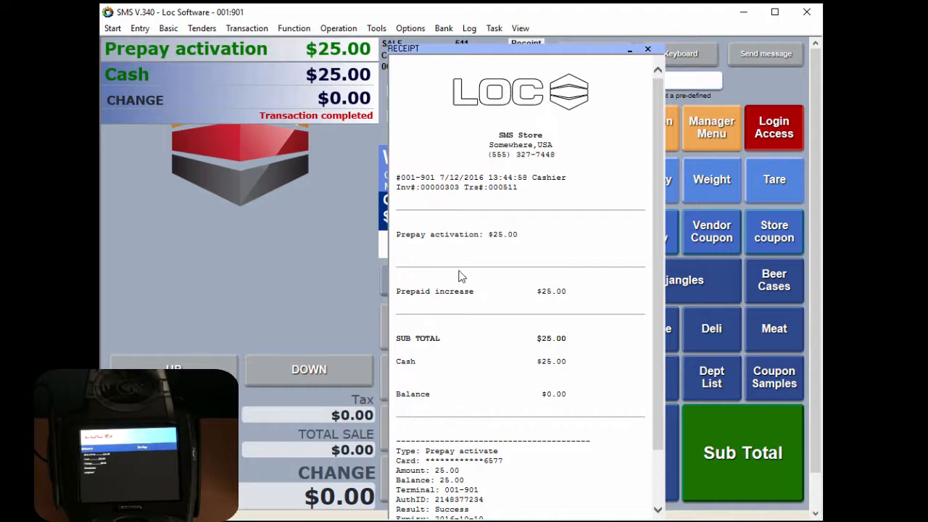
scroll(541, 293, down, 3)
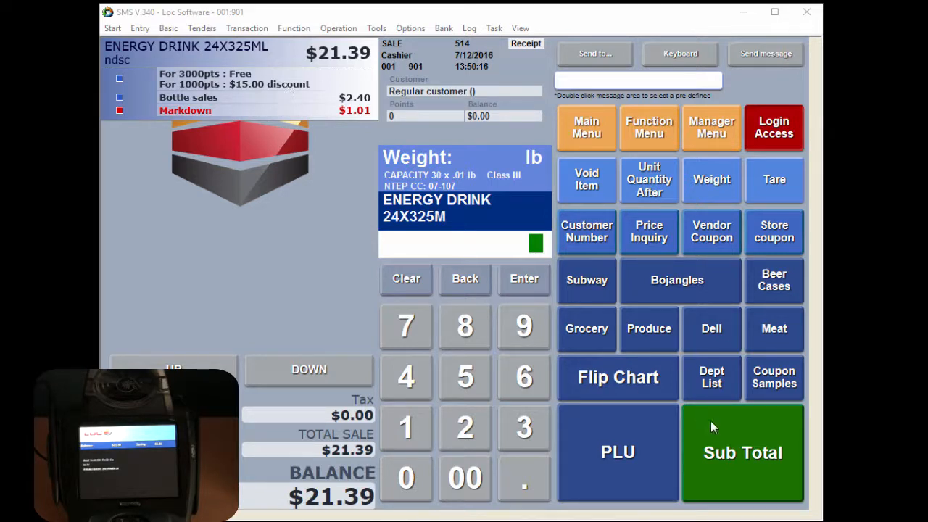
Subtotal the energy drink sale, tender it to the gift card, and review the full receipt.
click(721, 439)
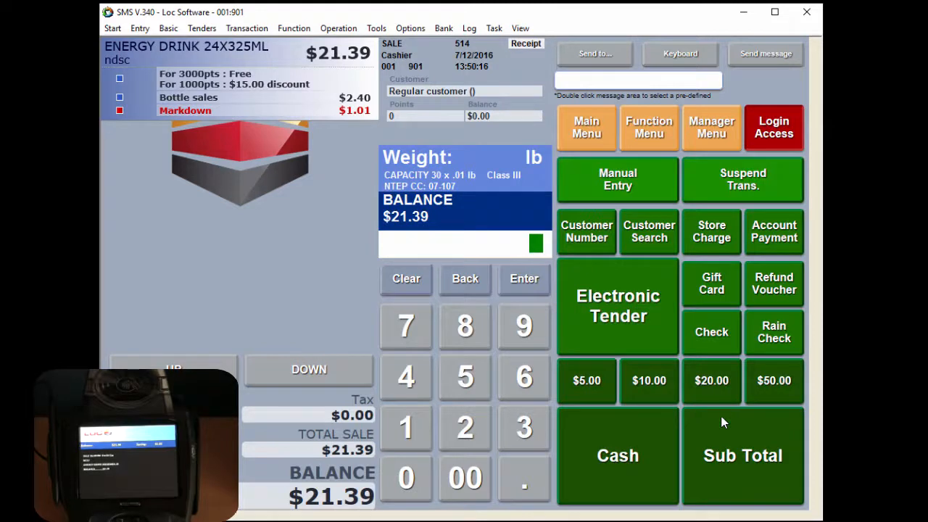
click(714, 288)
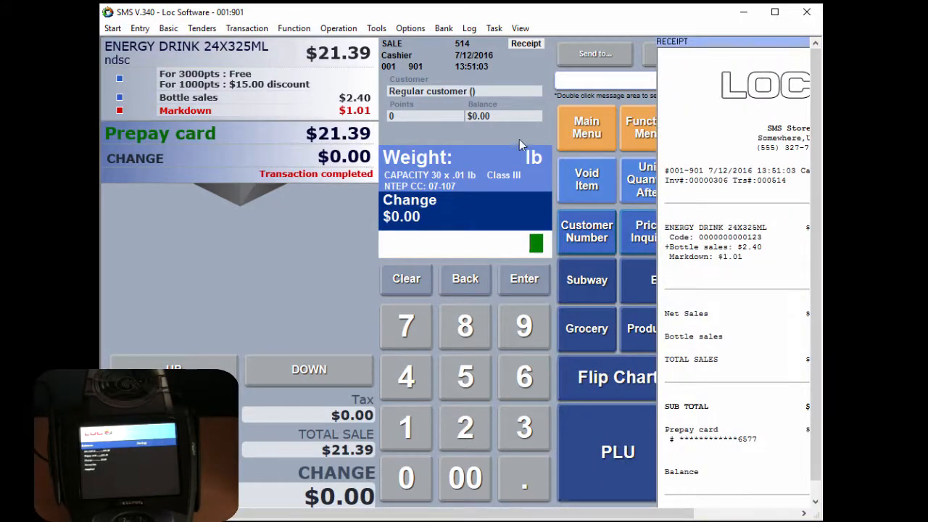
drag(754, 49, 532, 95)
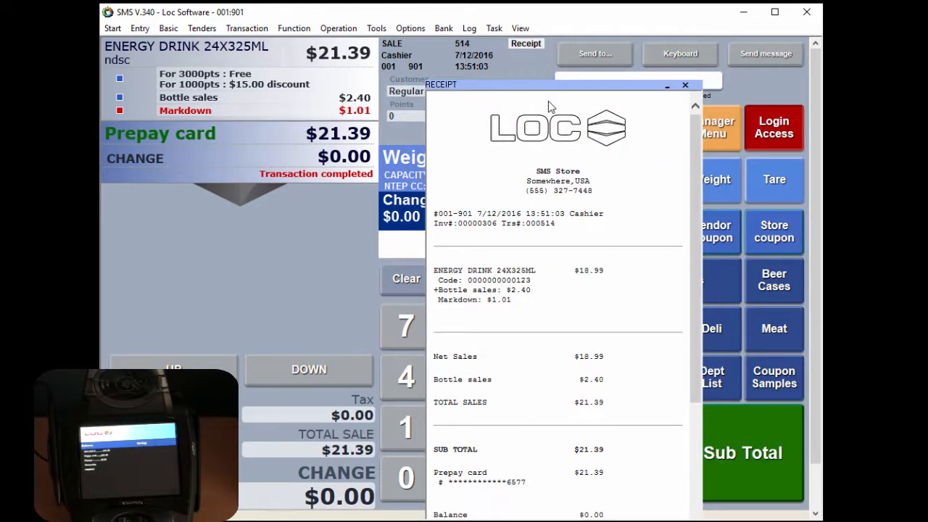
drag(550, 85, 547, 37)
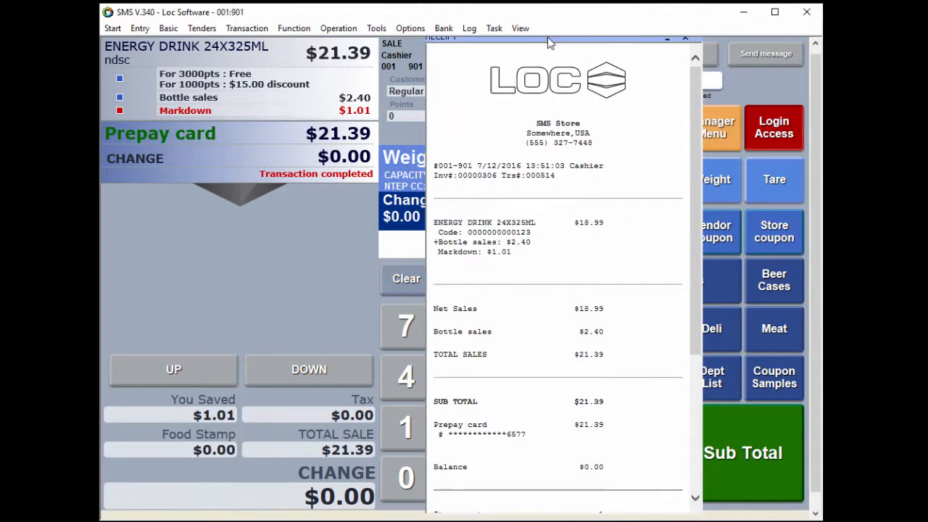
drag(695, 181, 688, 336)
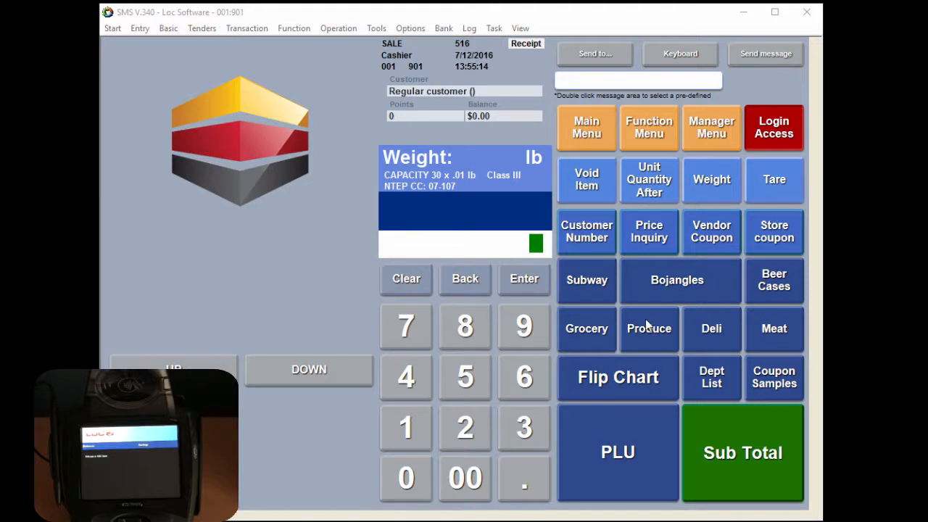
Recharge the existing prepaid card through the SMS Payment options with an increase of $25.00.
click(633, 128)
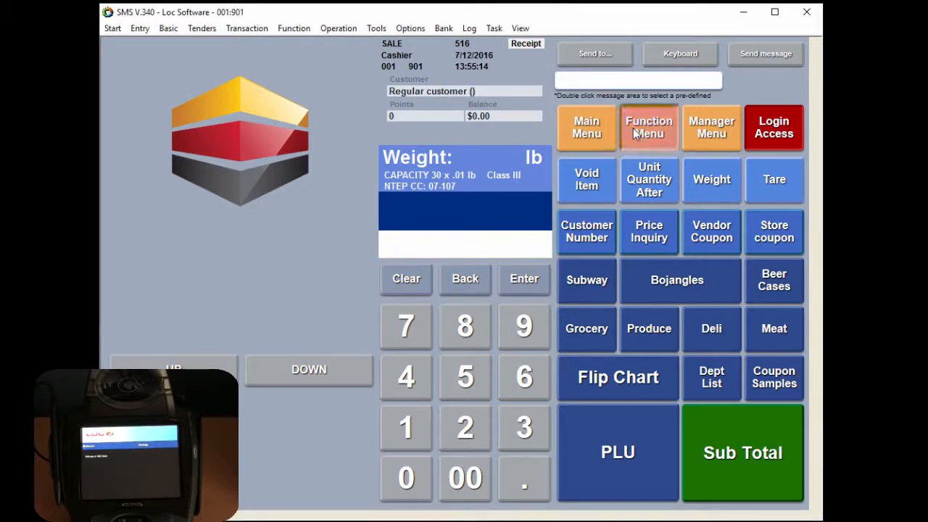
click(592, 136)
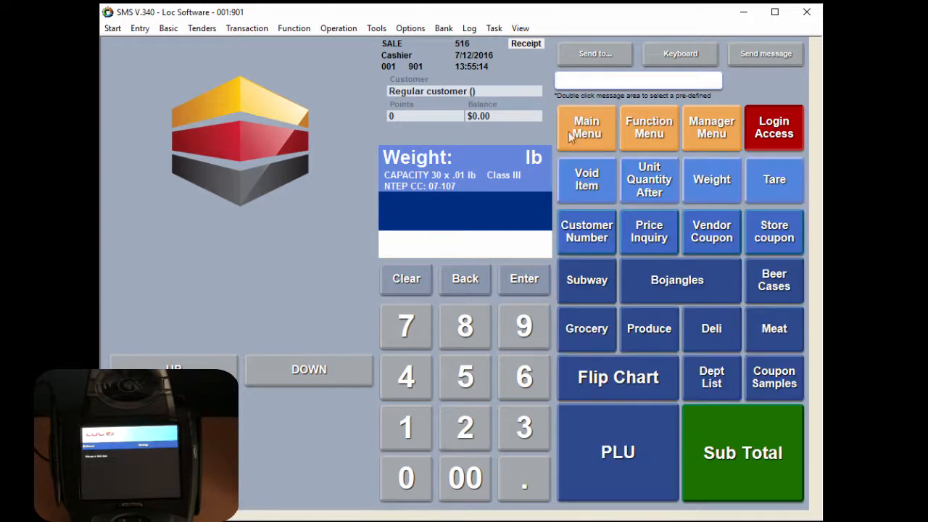
click(409, 28)
mouse_move(367, 44)
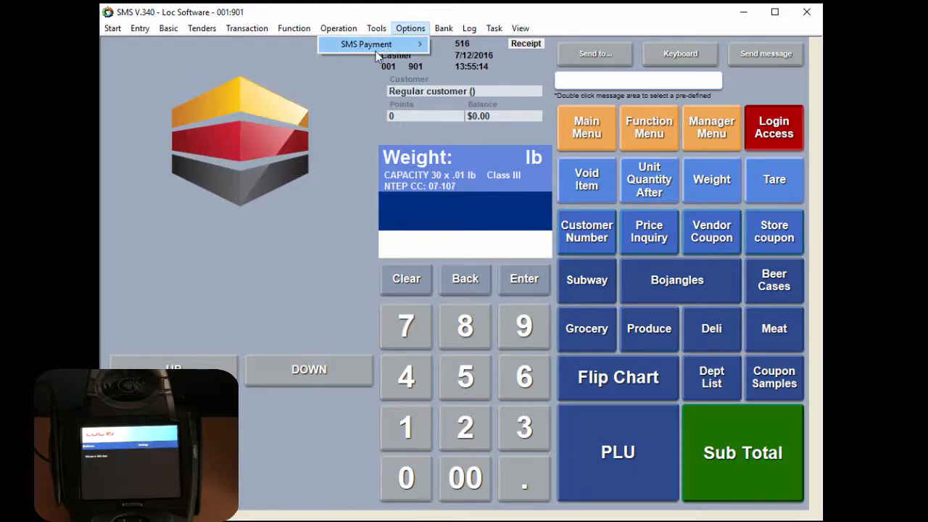
click(269, 61)
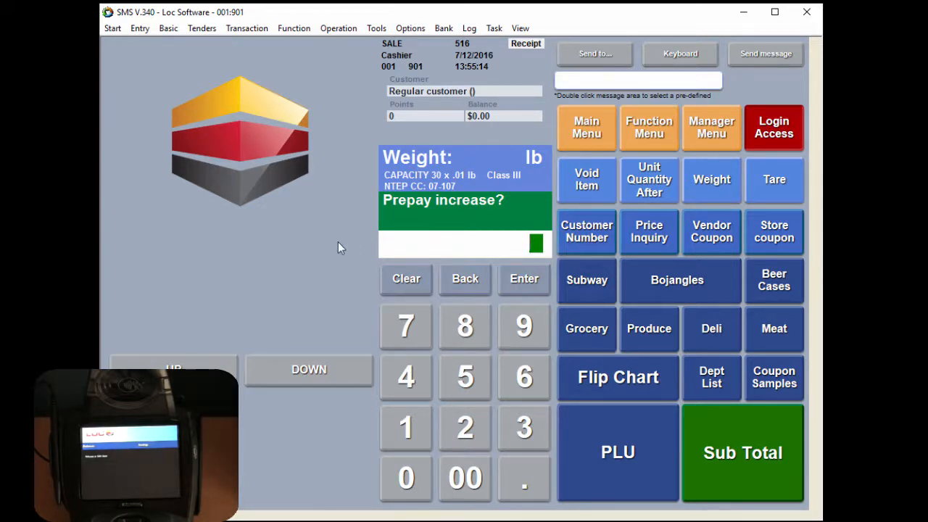
text(25.00)
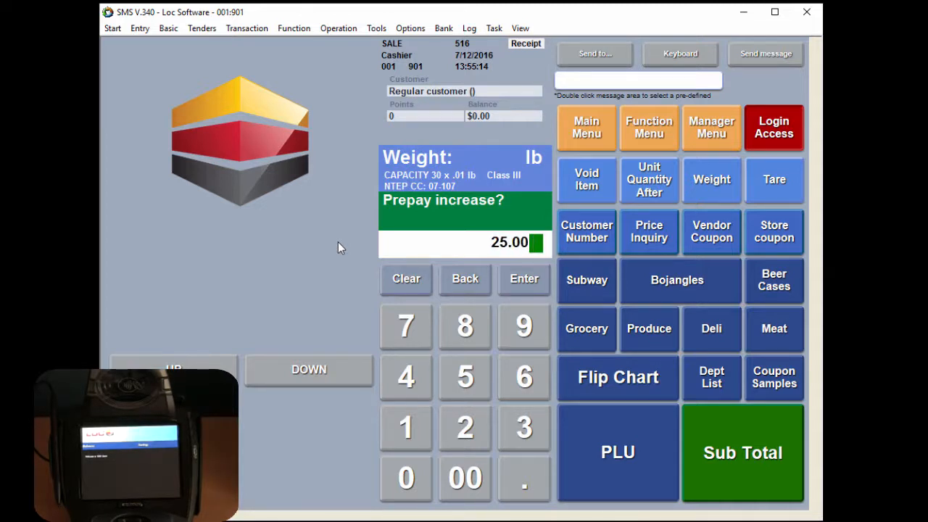
key(Return)
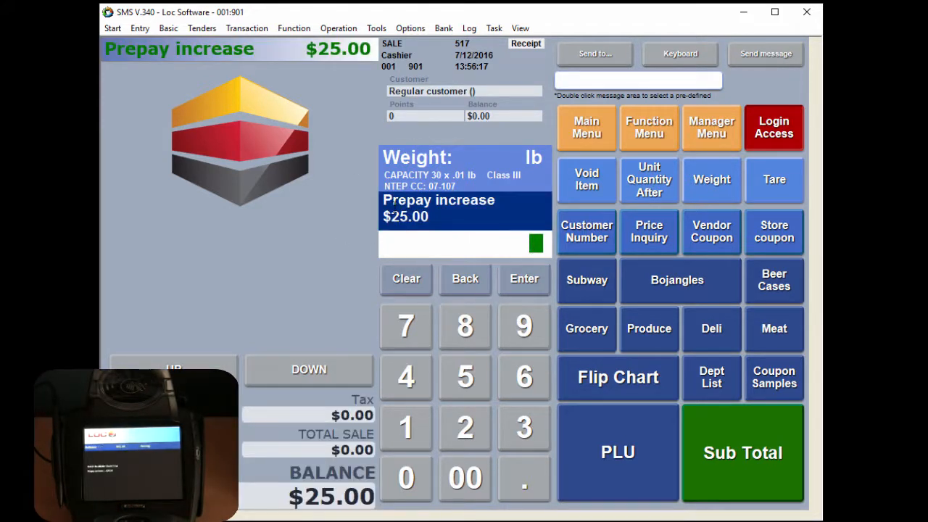
Subtotal the prepay increase, pay for it in cash, and review the recharge receipt.
click(718, 485)
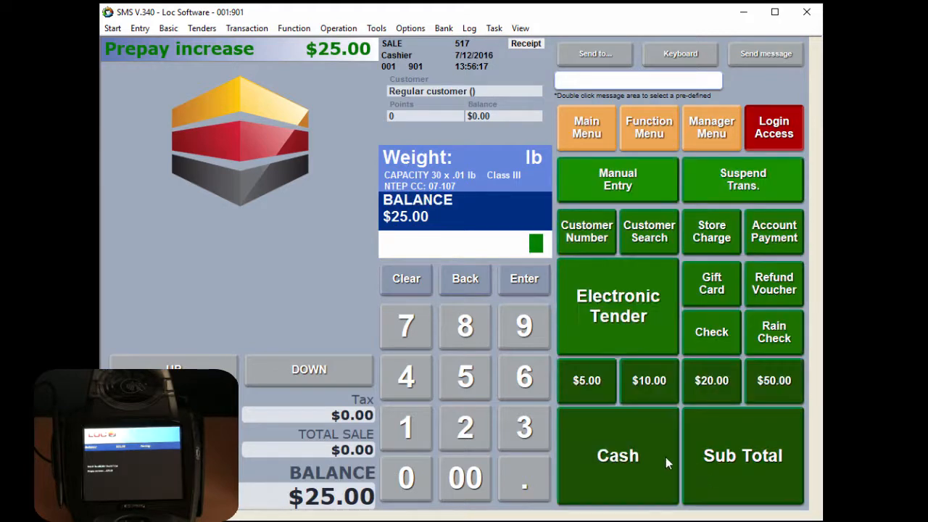
click(671, 435)
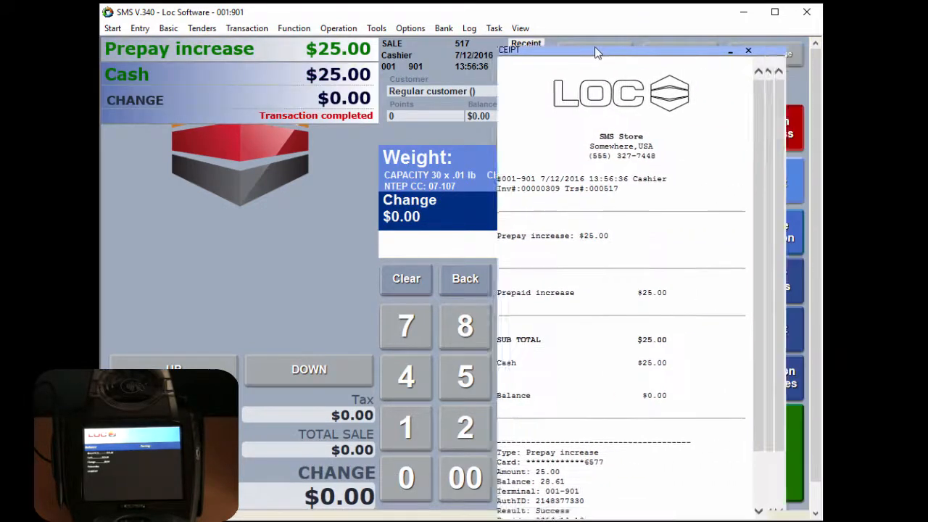
scroll(636, 190, down, 1)
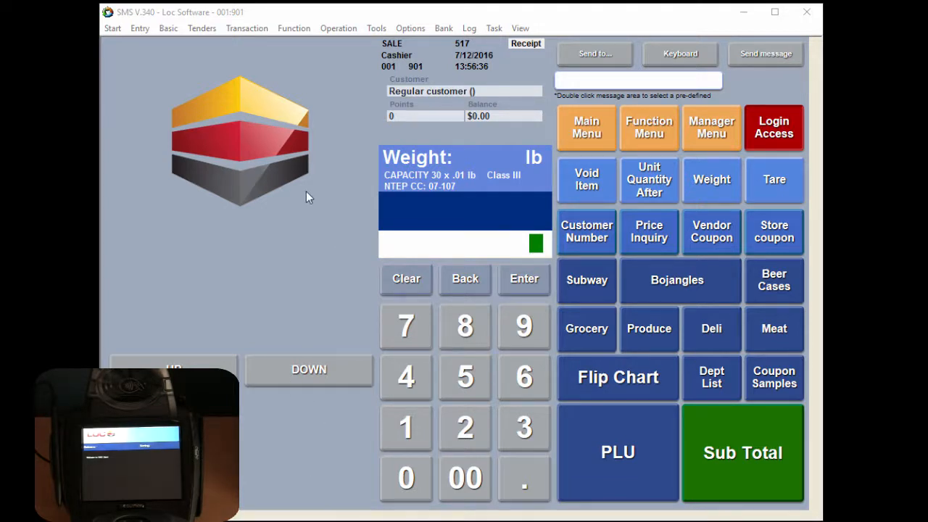
Request the prepaid card's balance information through the SMS Payment options.
click(405, 29)
mouse_move(400, 44)
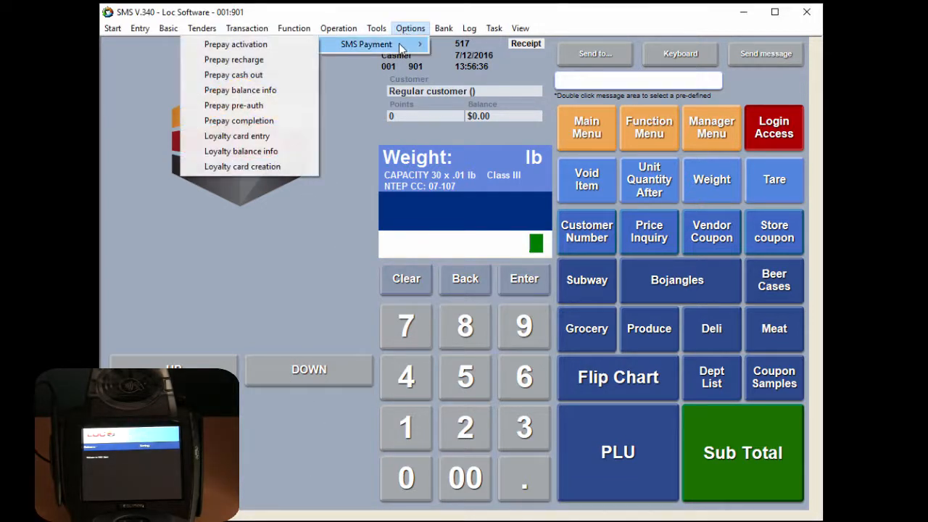
click(288, 90)
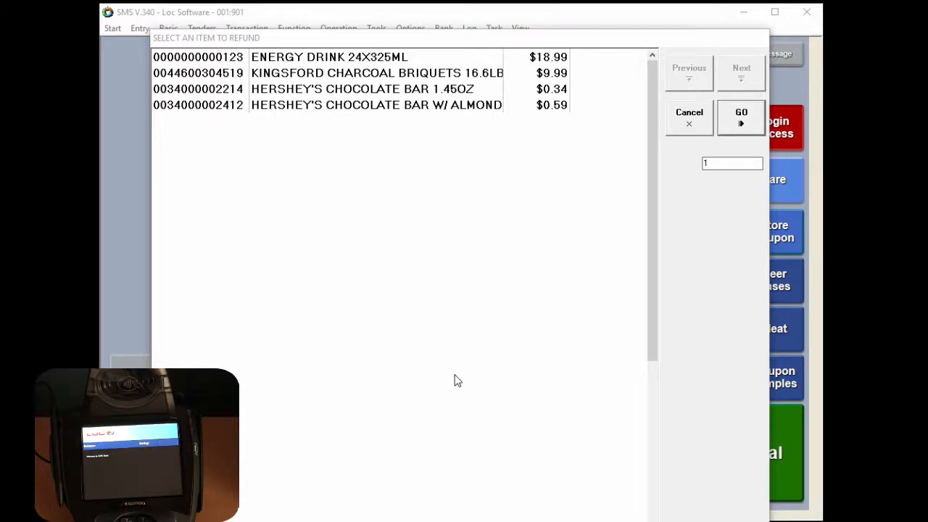
Refund the KINGSFORD CHARCOAL BRIQUETS 16.6LB from the original receipt's items and credit the refund to the gift card.
click(410, 75)
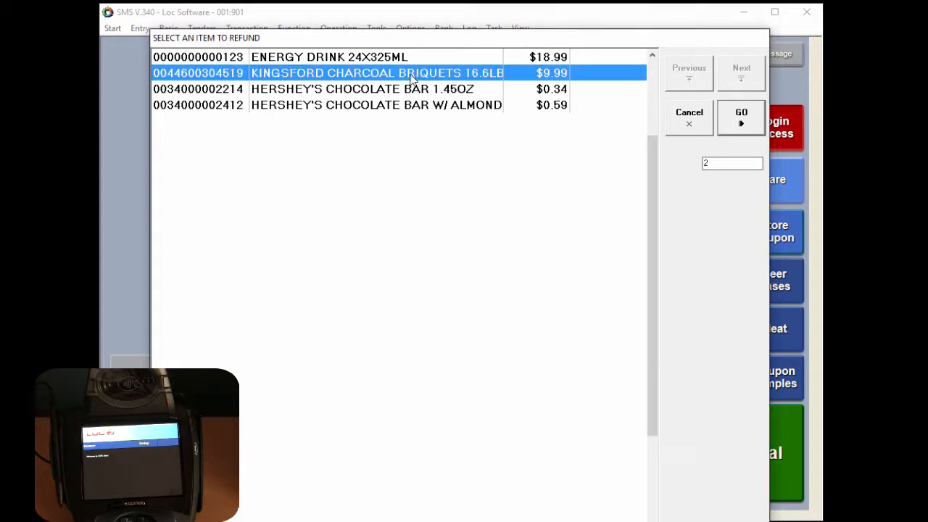
click(730, 118)
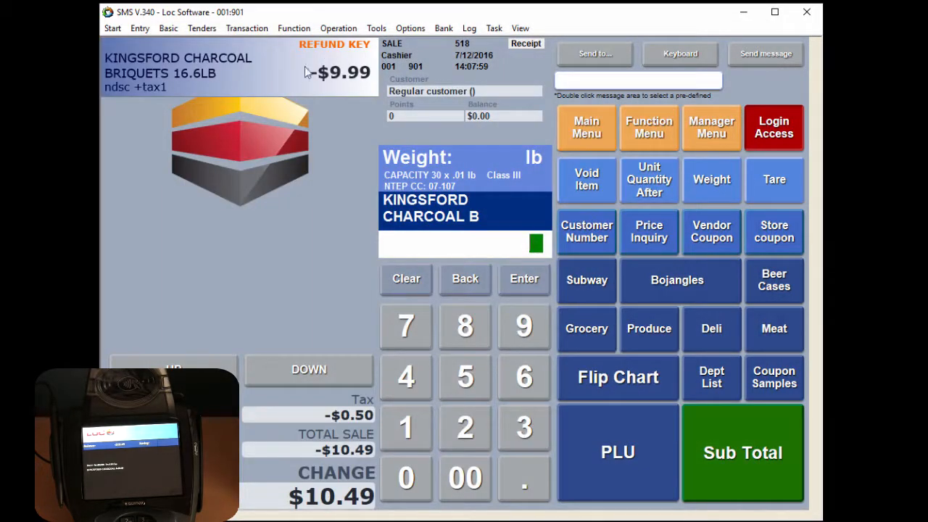
click(733, 453)
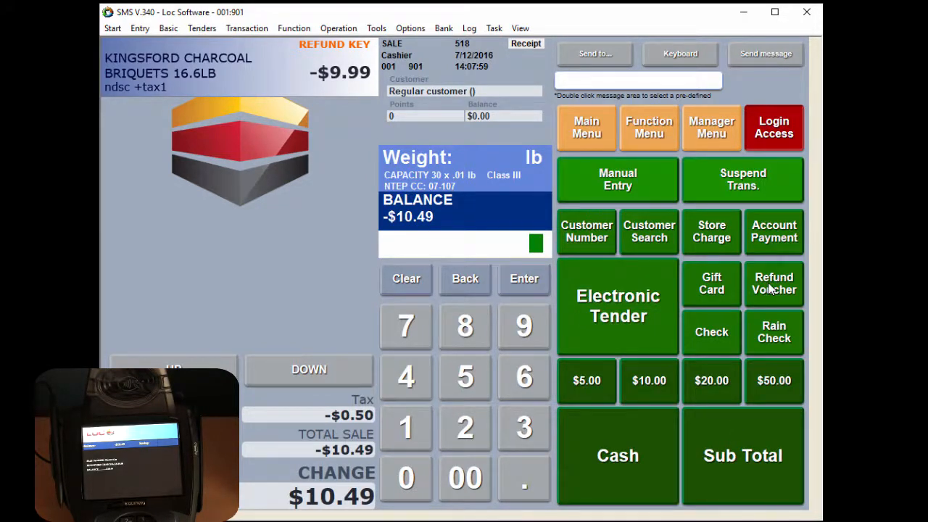
click(721, 288)
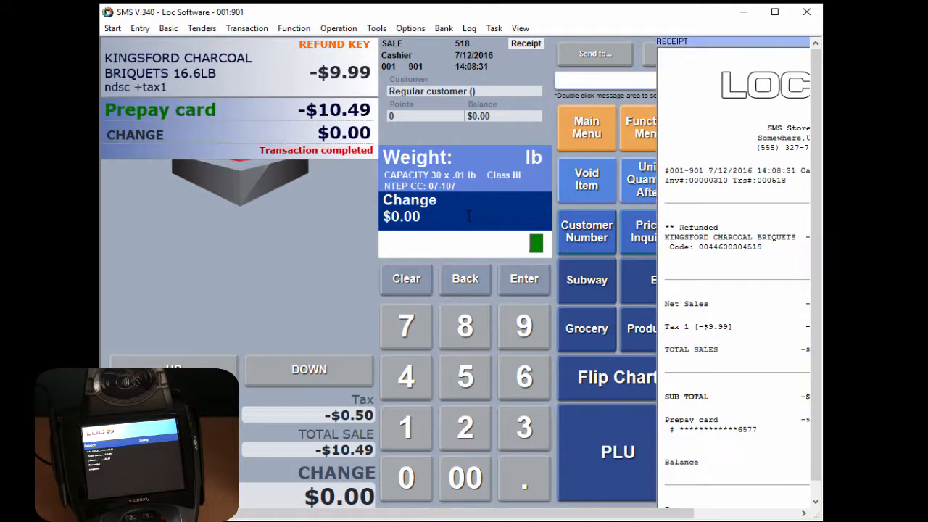
Bring the refund receipt into full view and examine the prepay card refund details down to its end.
double_click(774, 47)
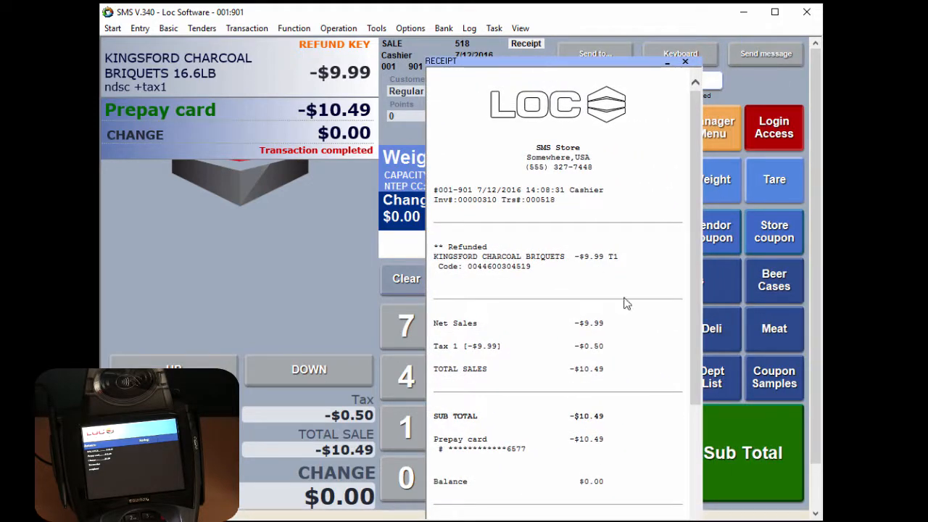
scroll(630, 320, down, 3)
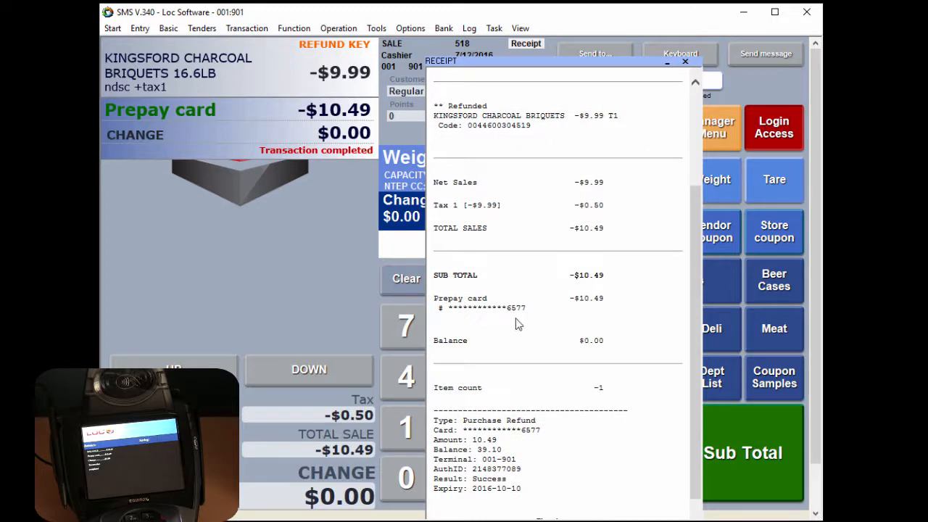
scroll(549, 389, down, 1)
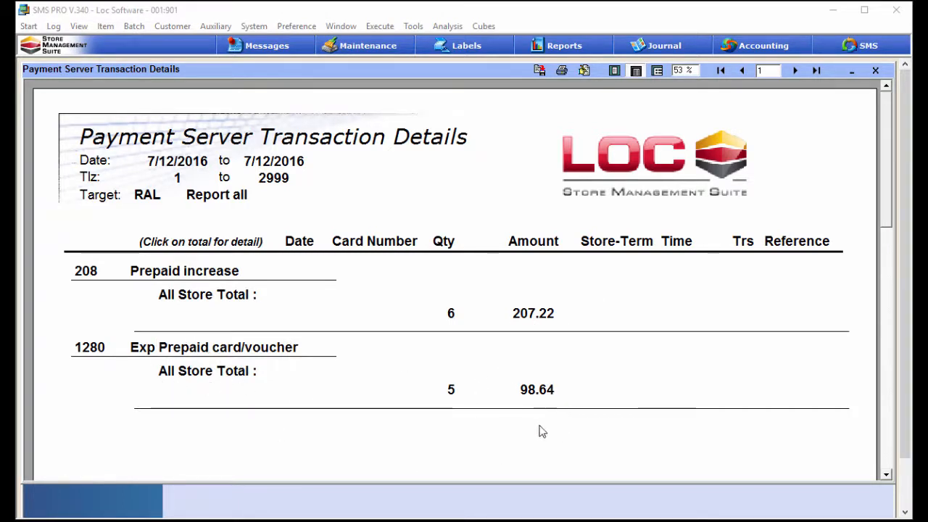
In the Payment Server Transaction Details report, expand and collapse the individual transactions under Prepaid increase and under Exp Prepaid card/voucher.
click(196, 305)
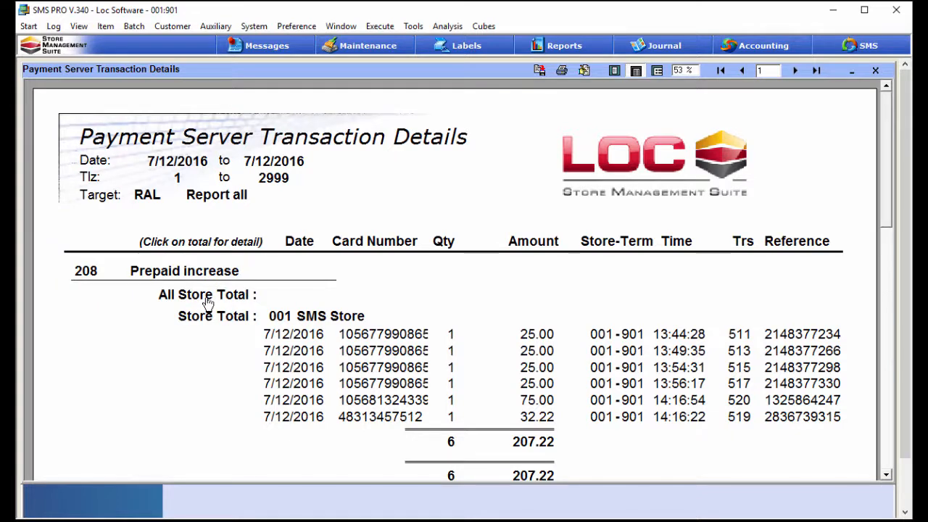
click(207, 301)
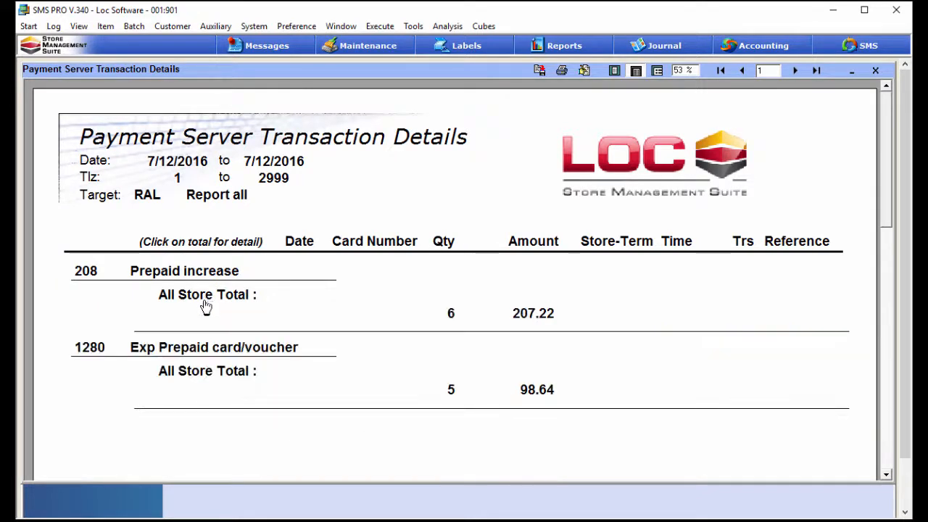
click(209, 377)
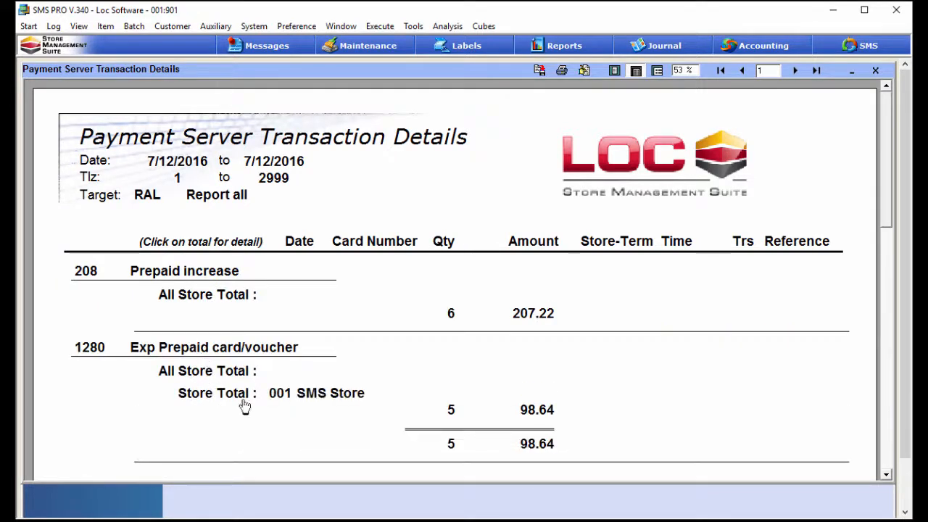
click(253, 401)
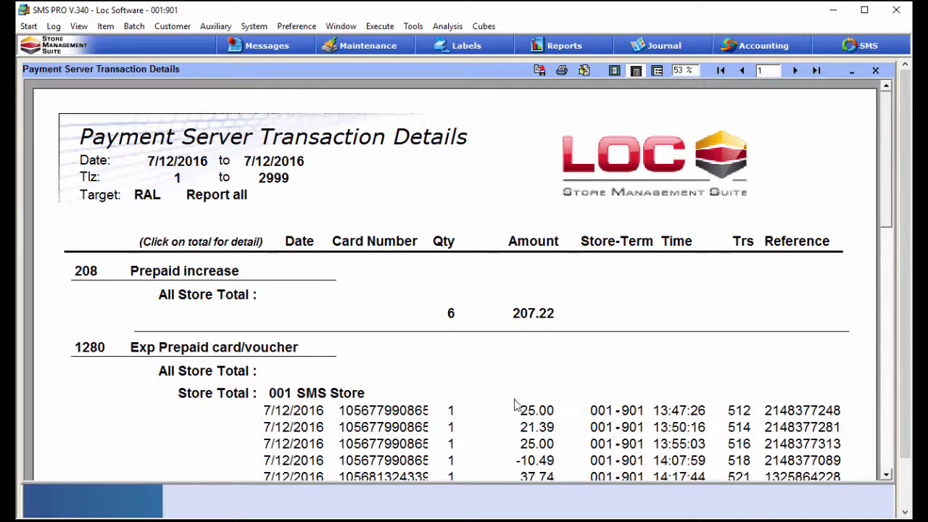
click(223, 399)
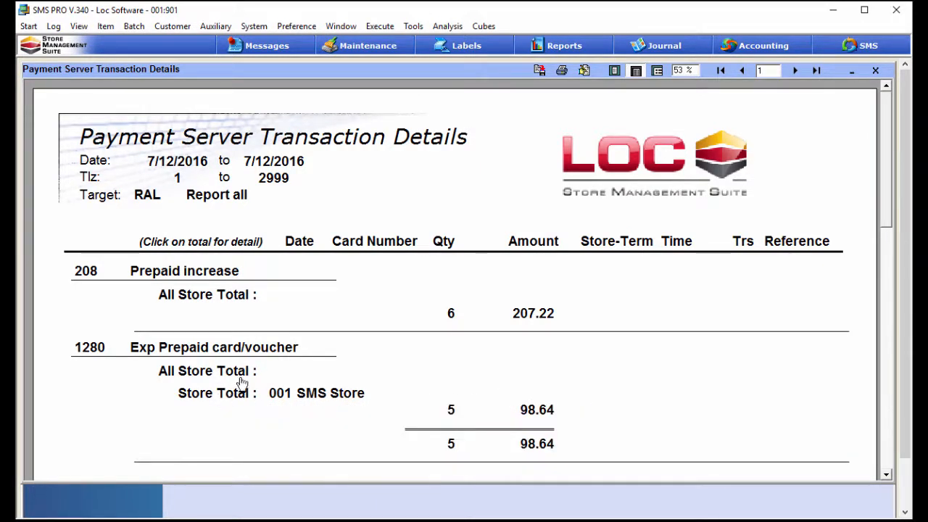